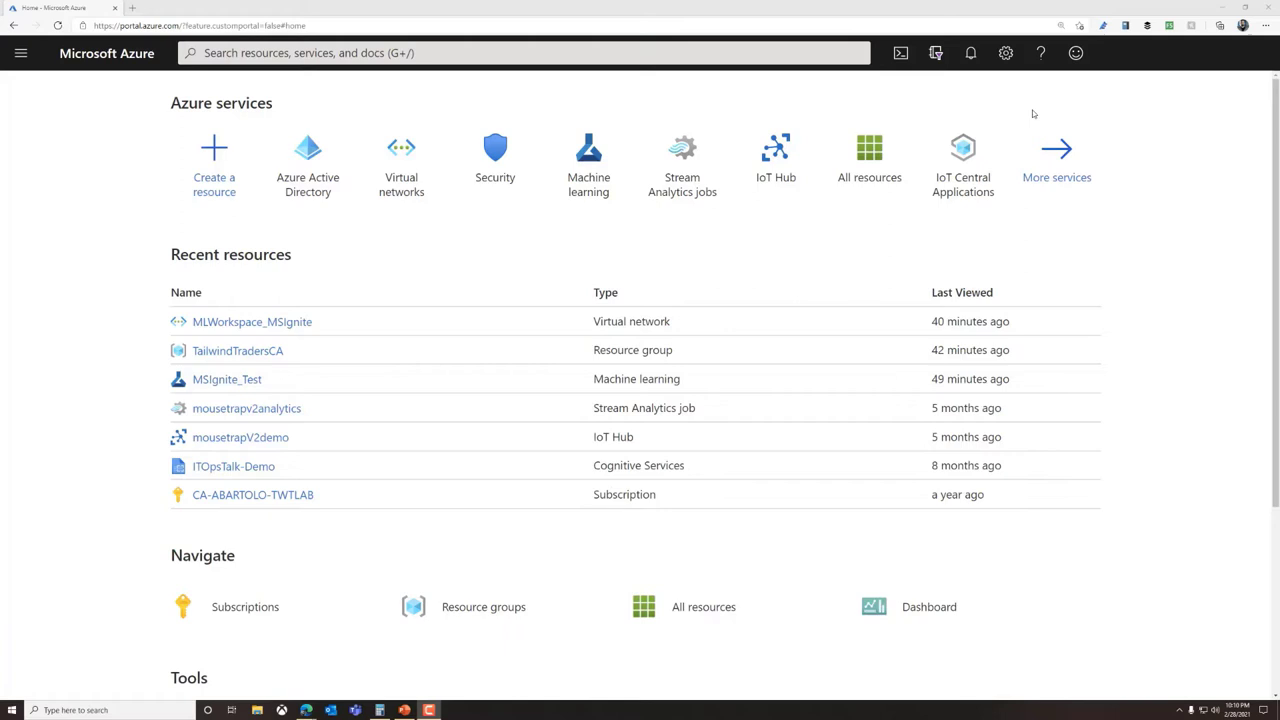
Search 'active', open Azure Active Directory and start the Create a tenant wizard
click(712, 54)
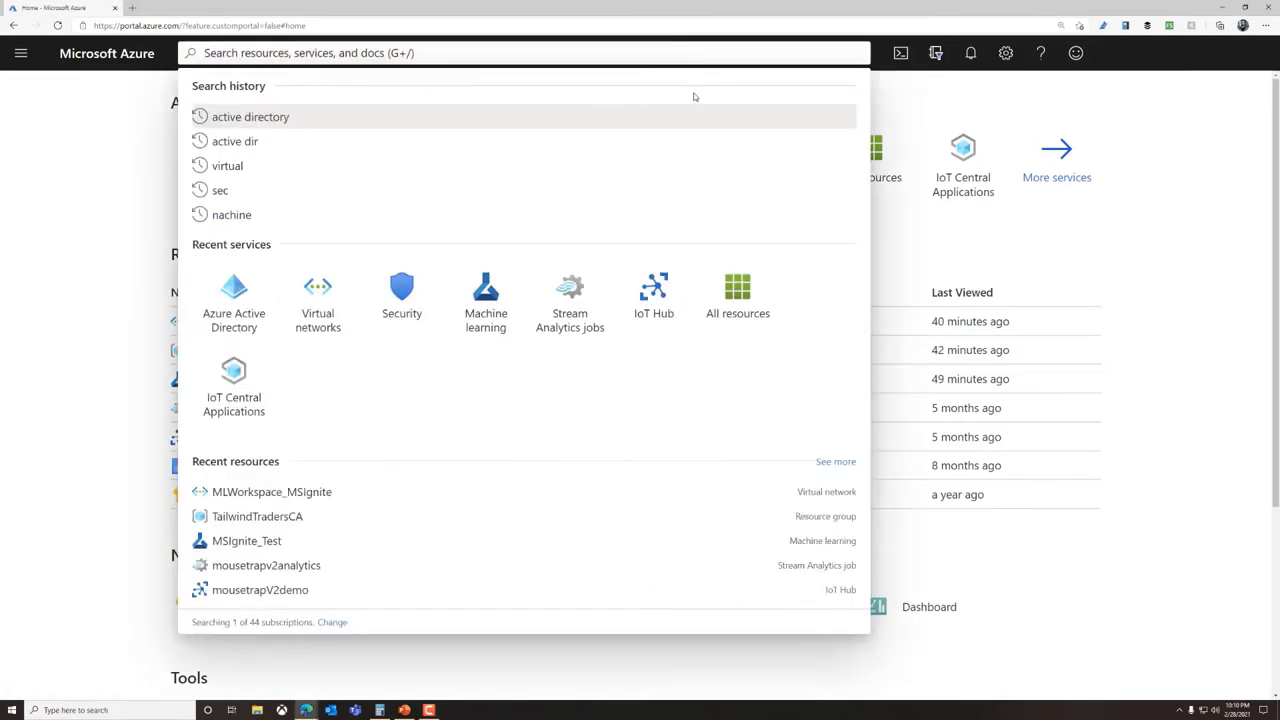
text(active)
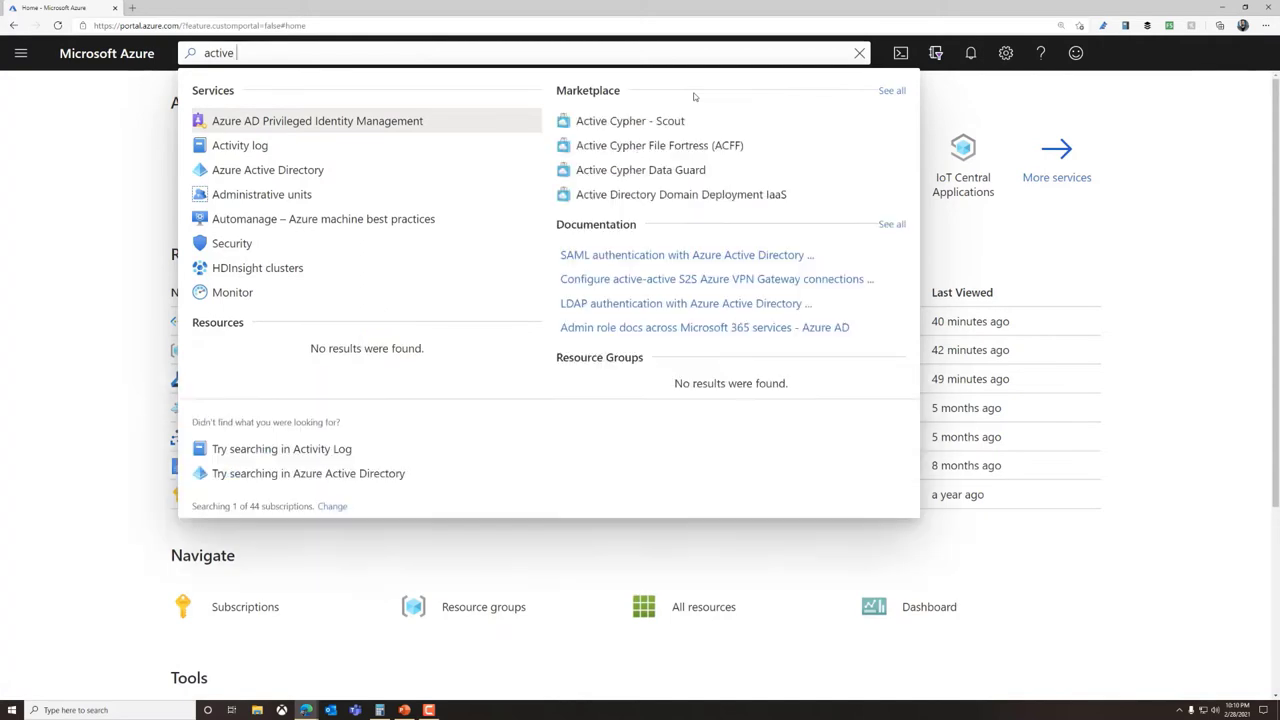
click(366, 175)
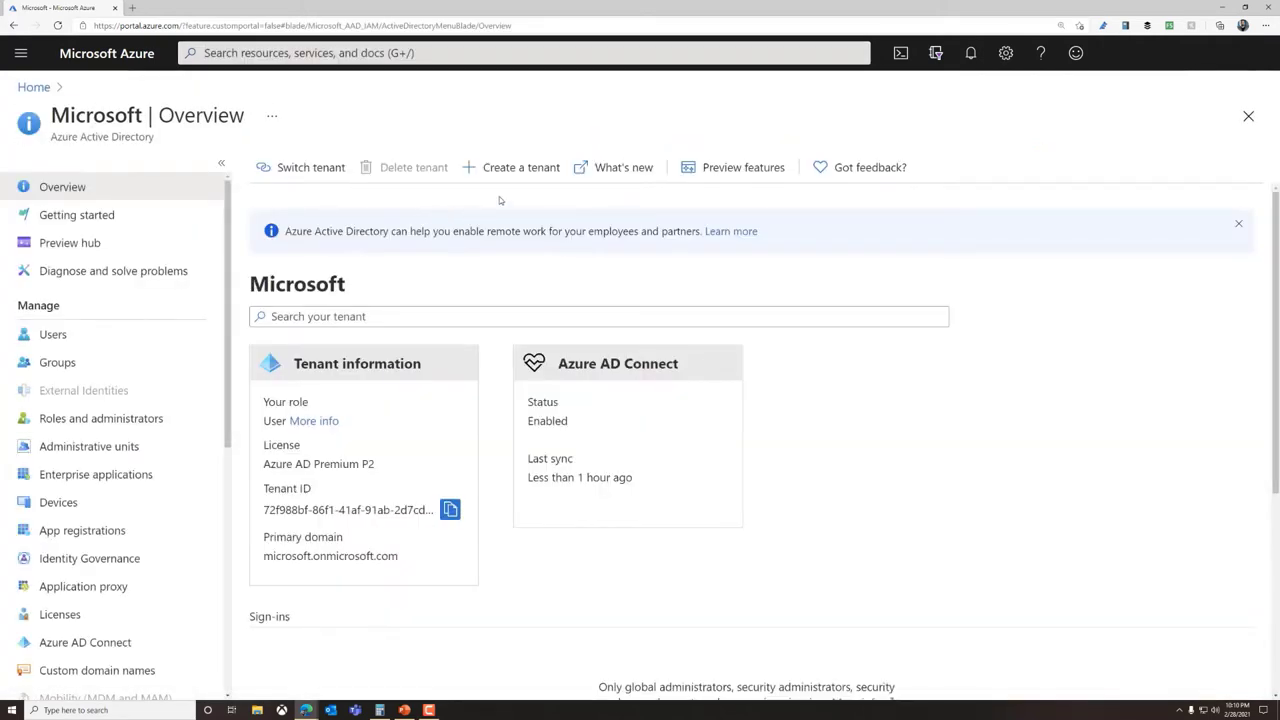
click(505, 174)
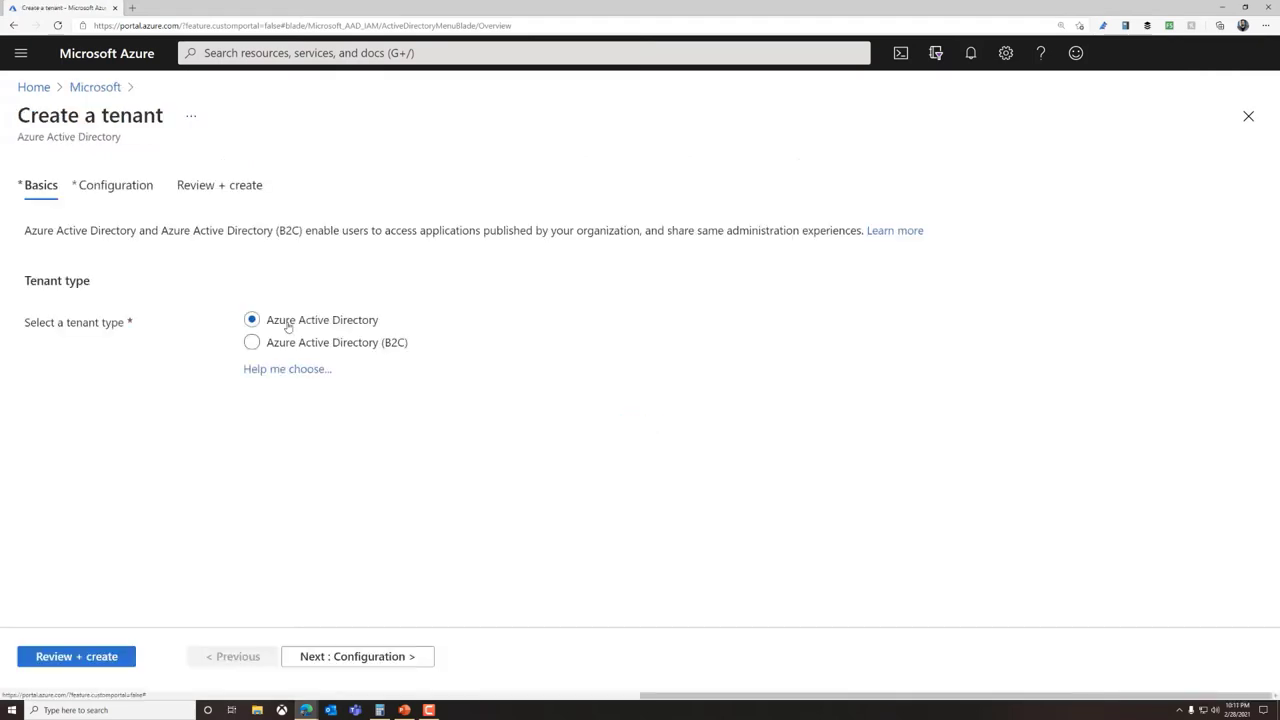
Configure the tenant as Tailwind Traders Inc, domain tailtradeinc.onmicrosoft.com, United States, and pass validation
click(97, 193)
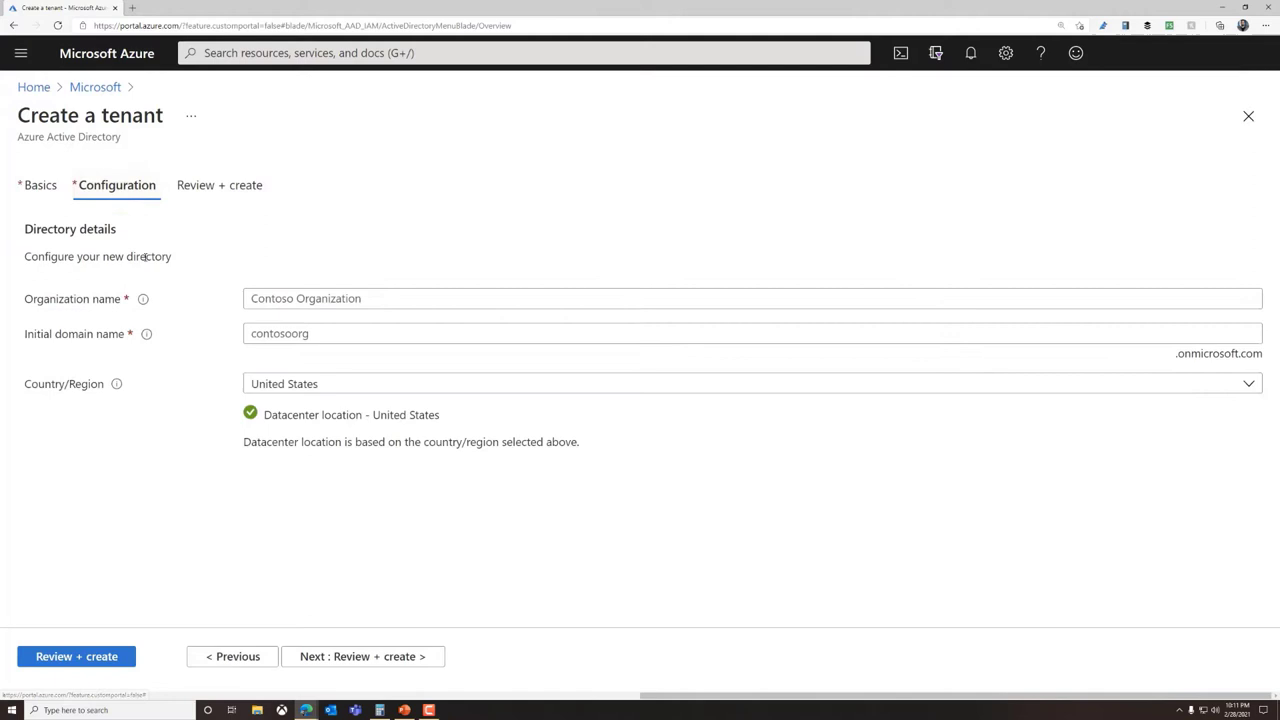
click(318, 298)
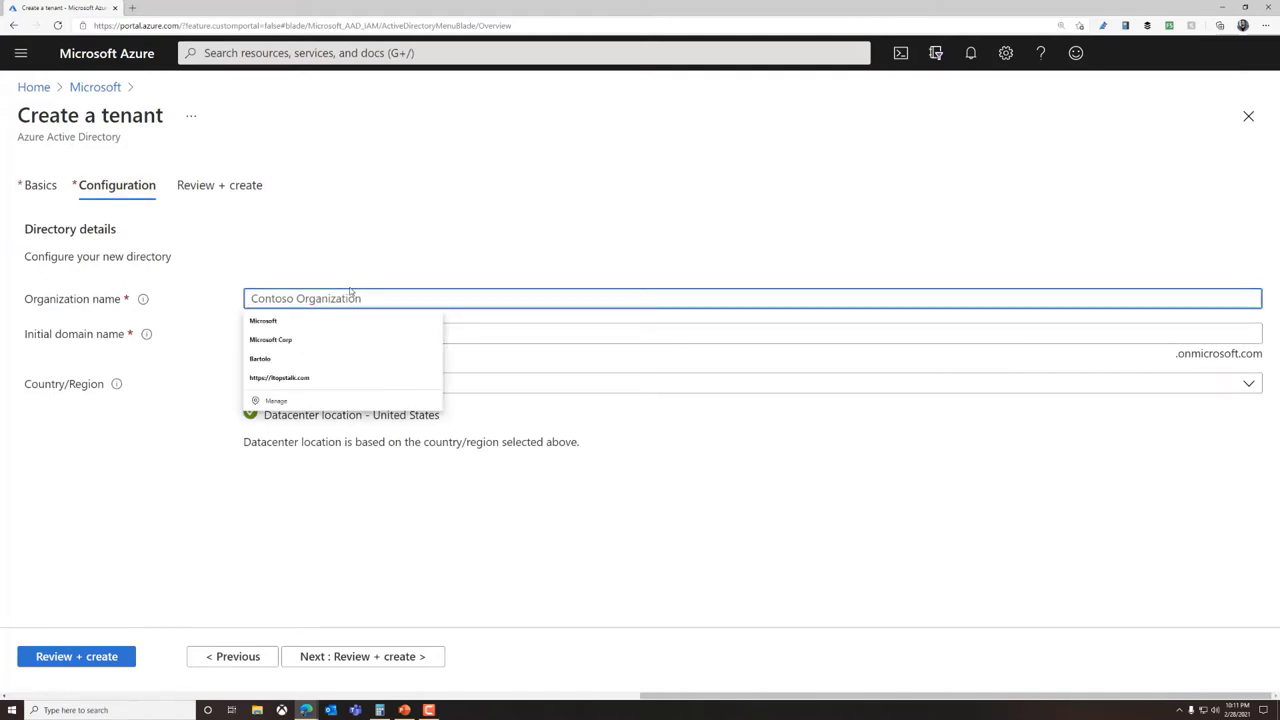
text(Tailwind Traders Inc)
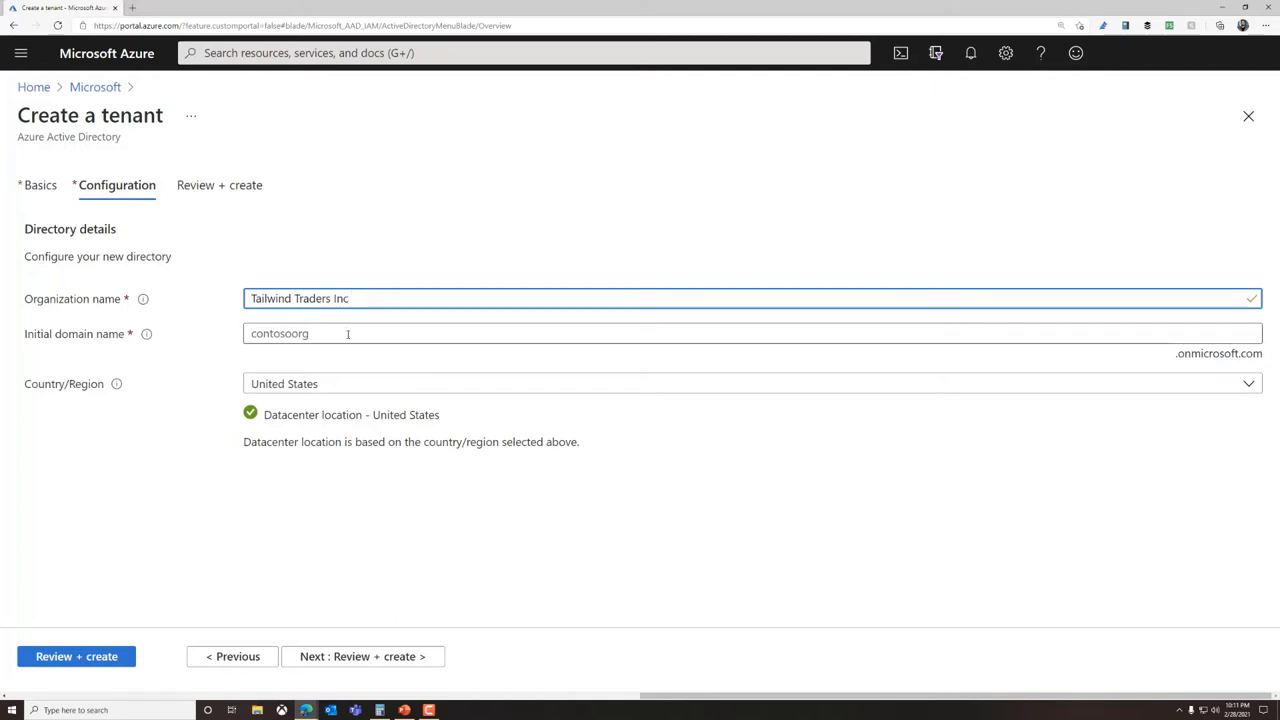
click(348, 334)
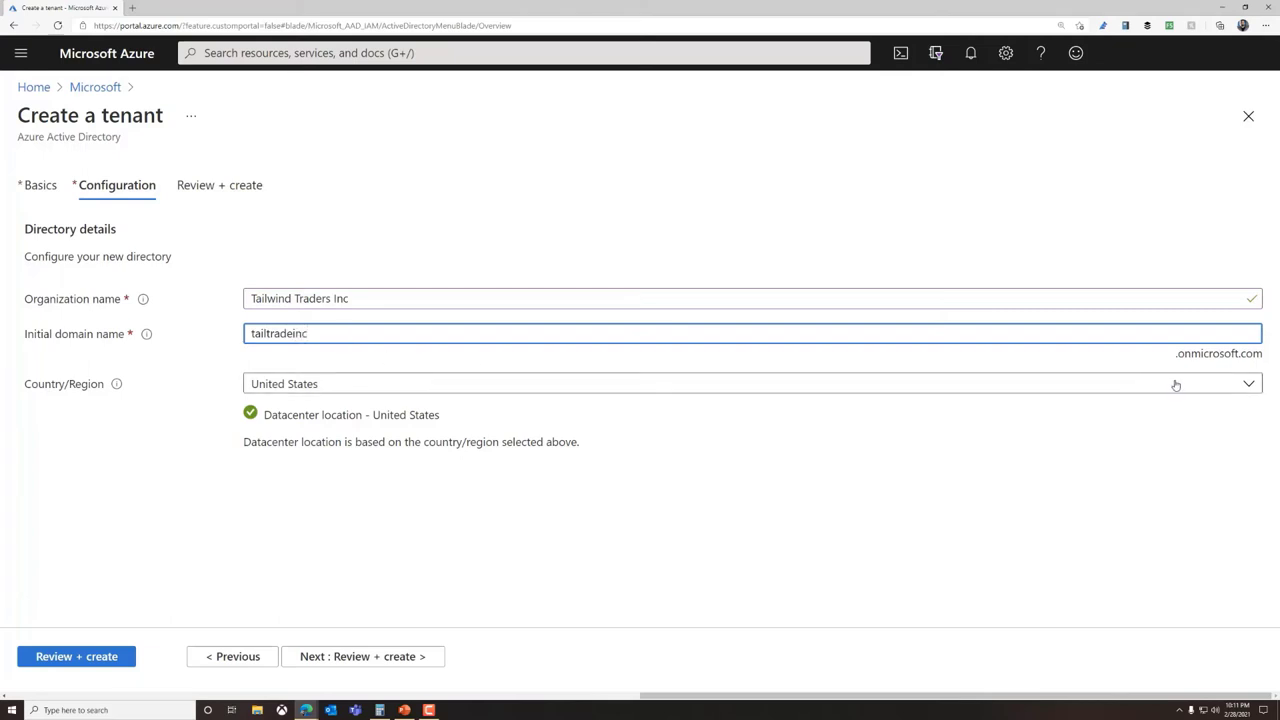
click(1249, 386)
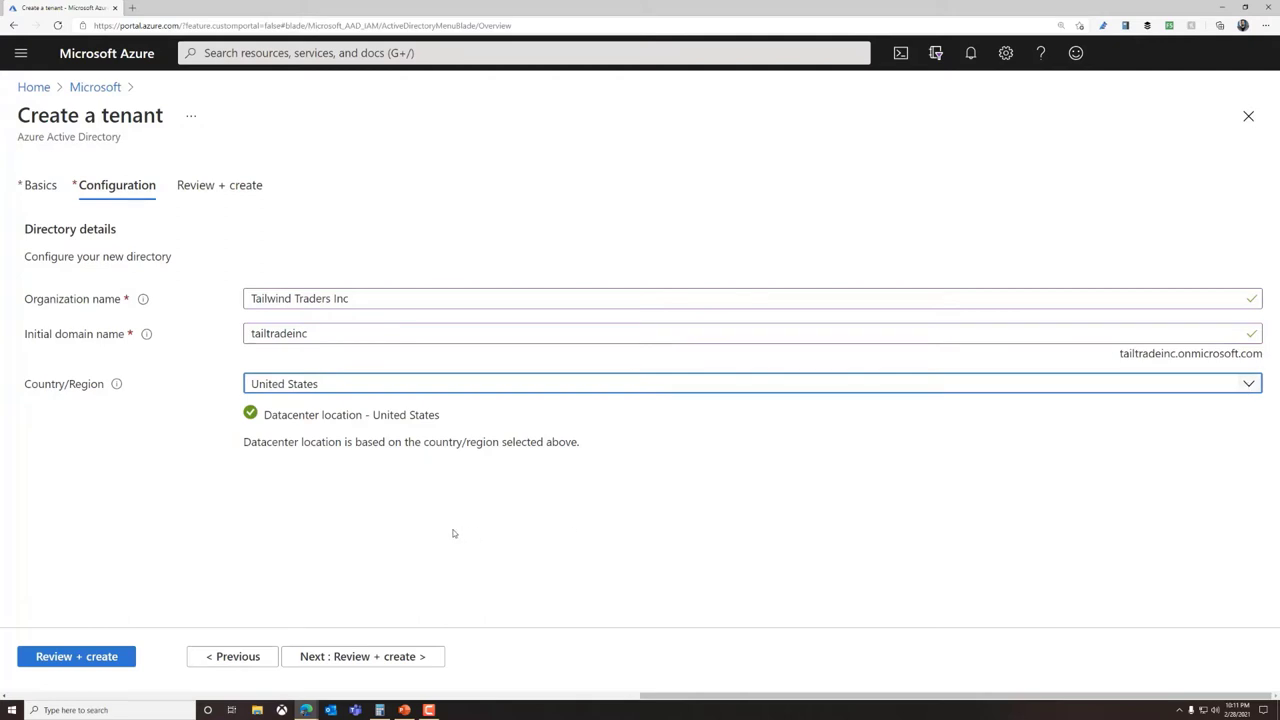
click(368, 656)
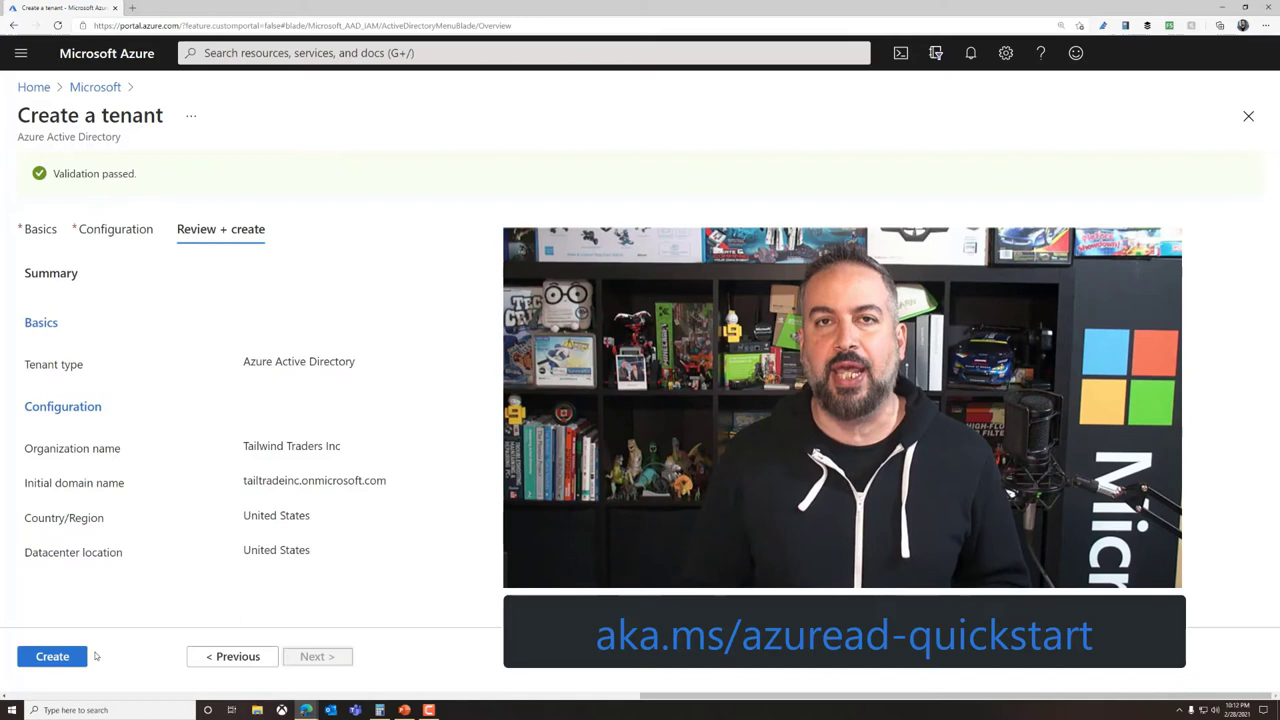
Create the Tailwind Traders Inc tenant and open its Azure Active Directory overview
click(53, 657)
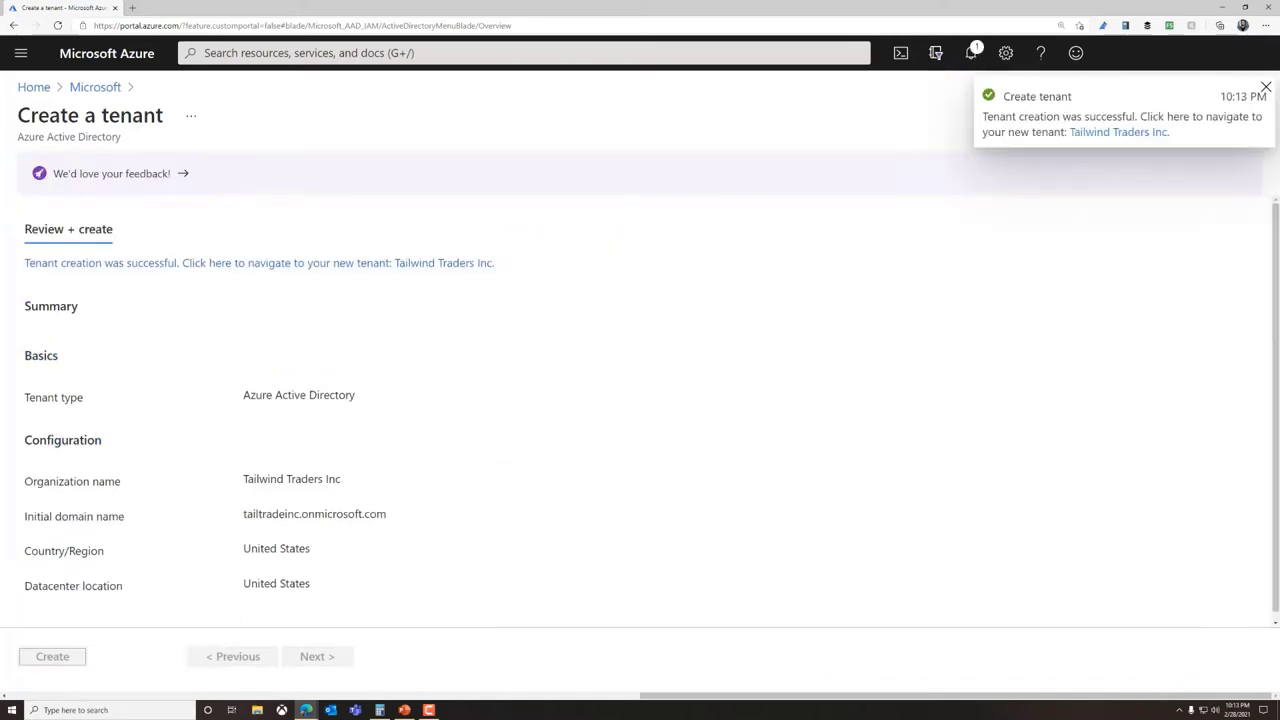
click(1118, 131)
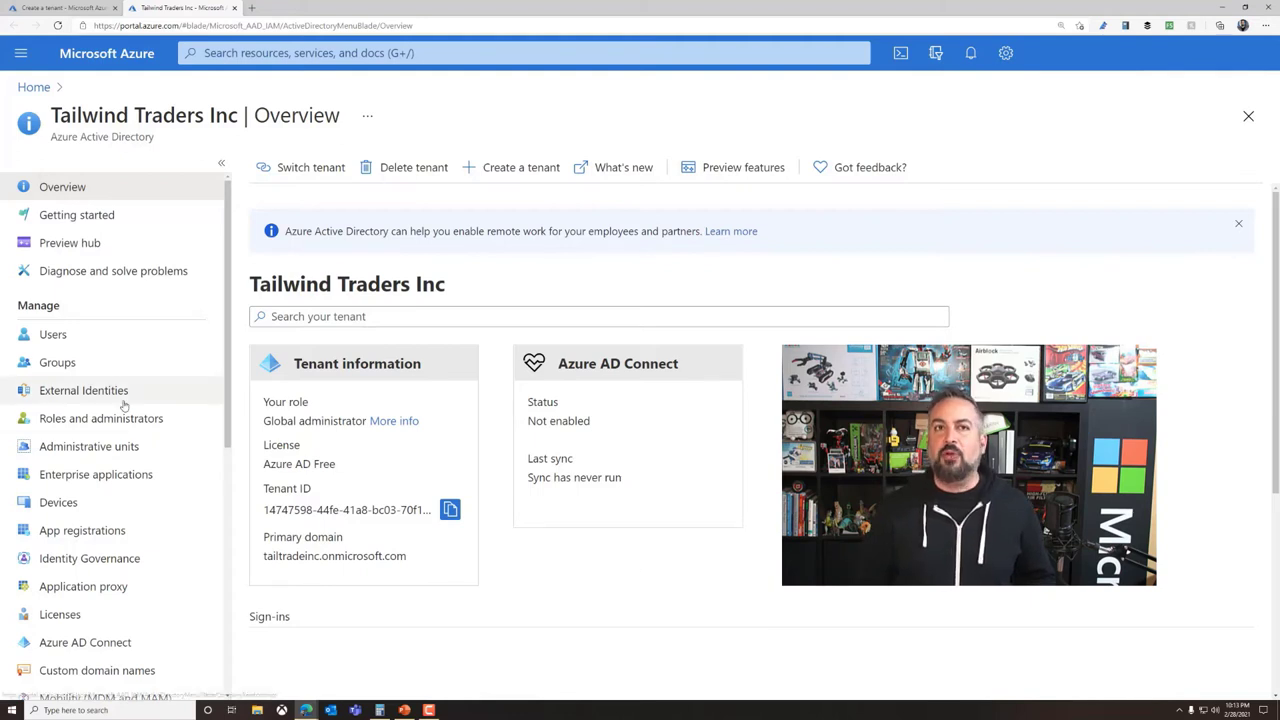
Scroll the tenant's left navigation down to Users under Manage
scroll(175, 393, down, 2)
scroll(175, 393, down, 2)
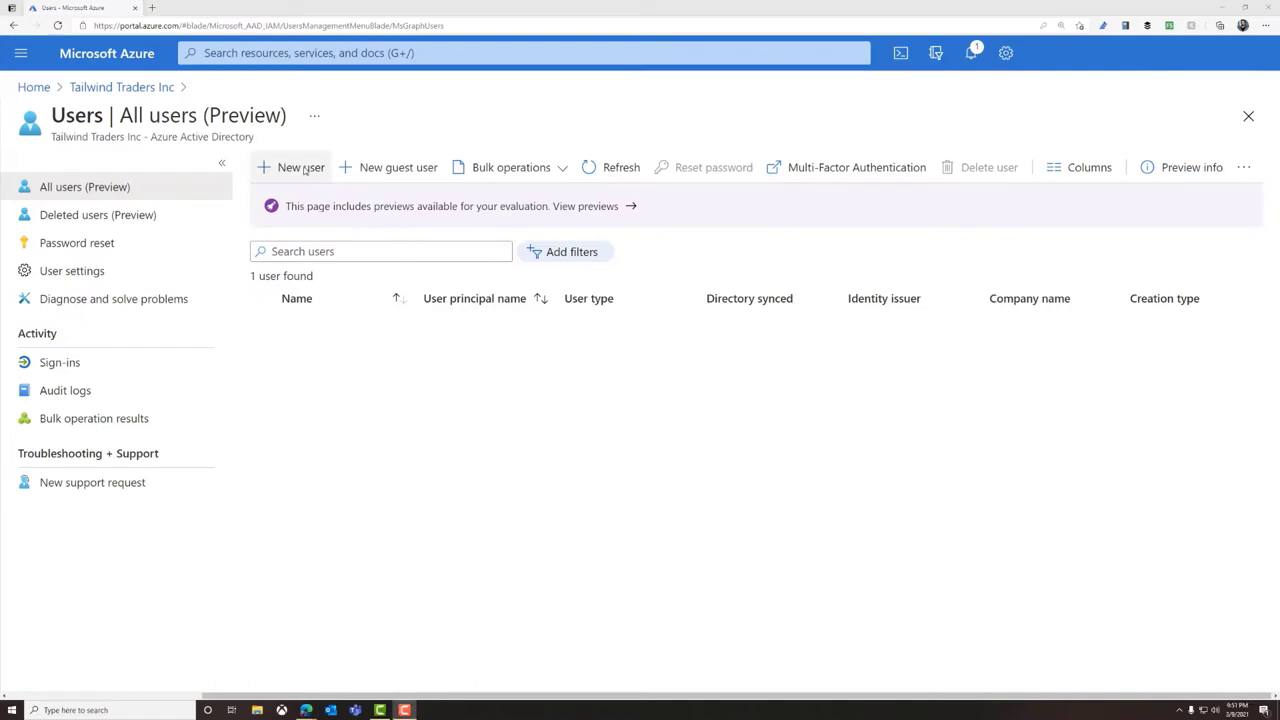
Start a new user and enter the user name, display name, first and last names
click(300, 167)
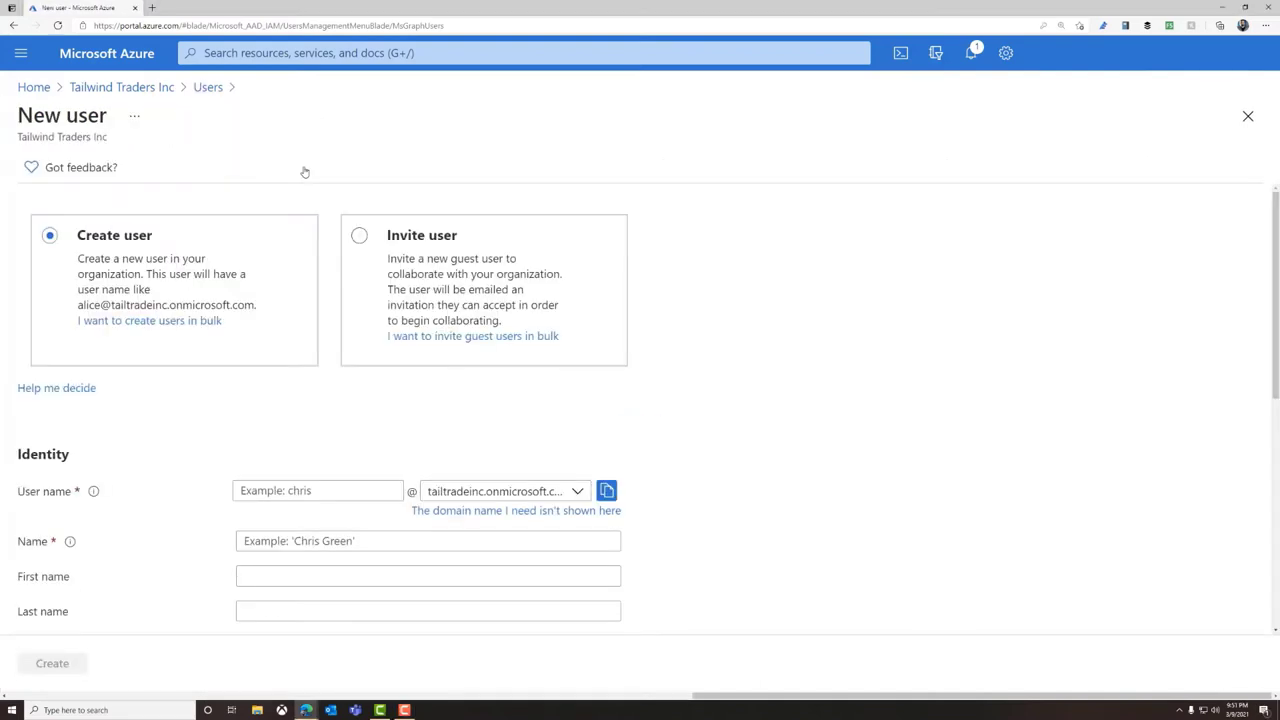
click(289, 491)
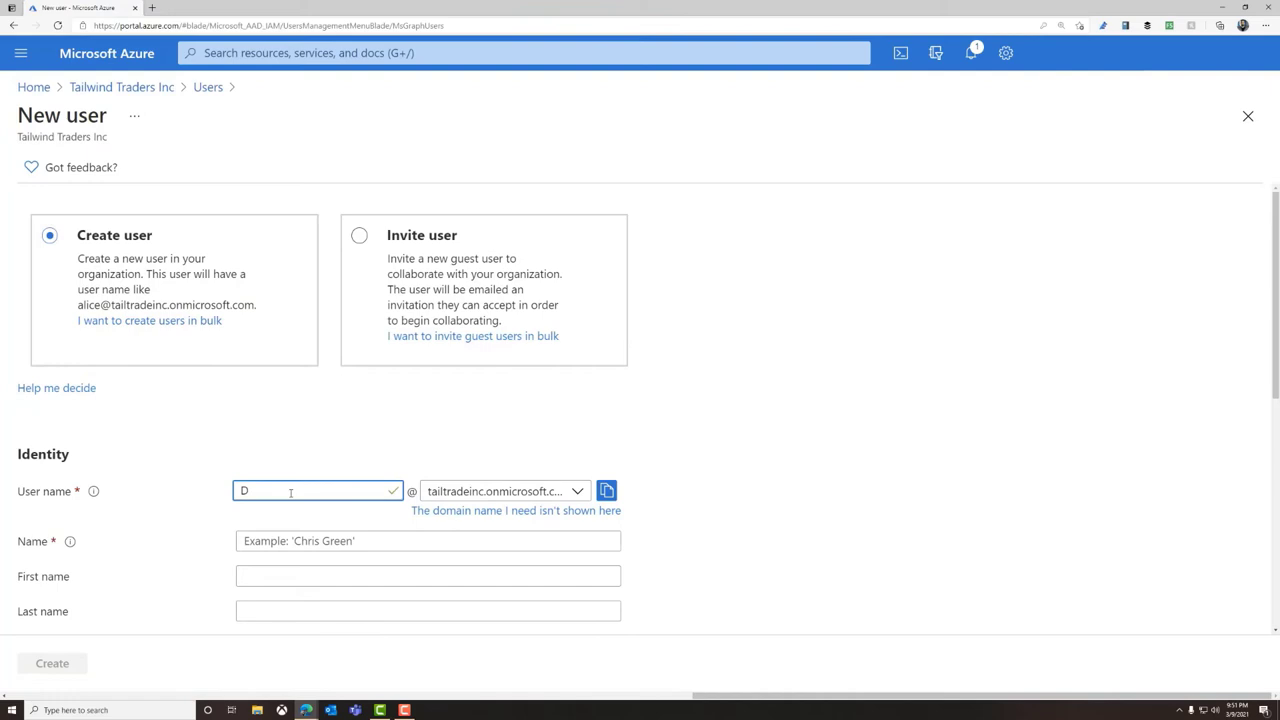
click(296, 541)
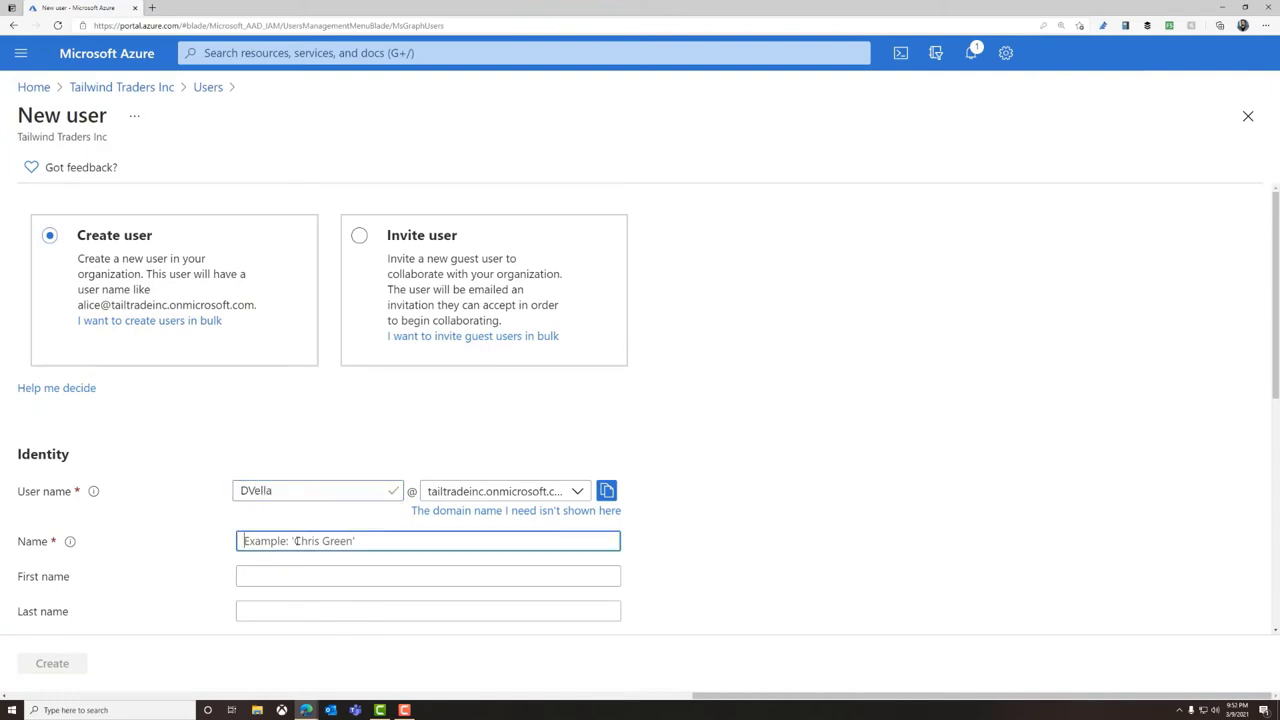
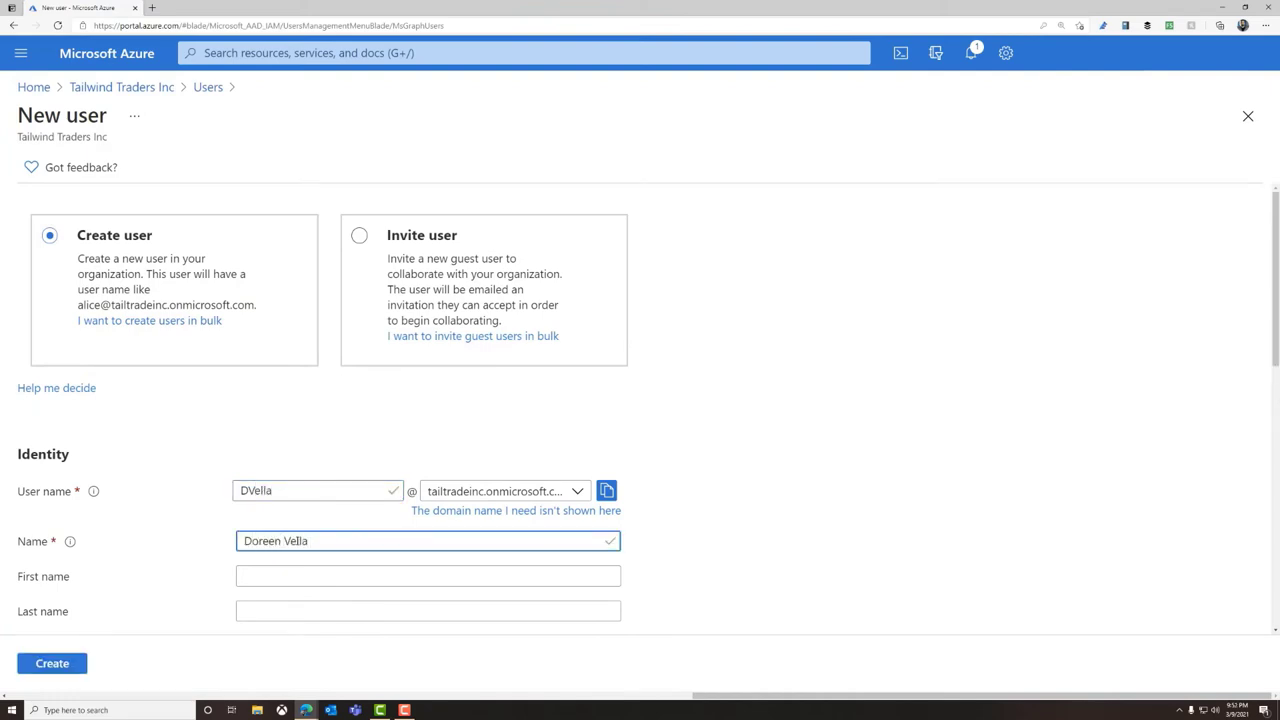
click(313, 578)
text(Doreen)
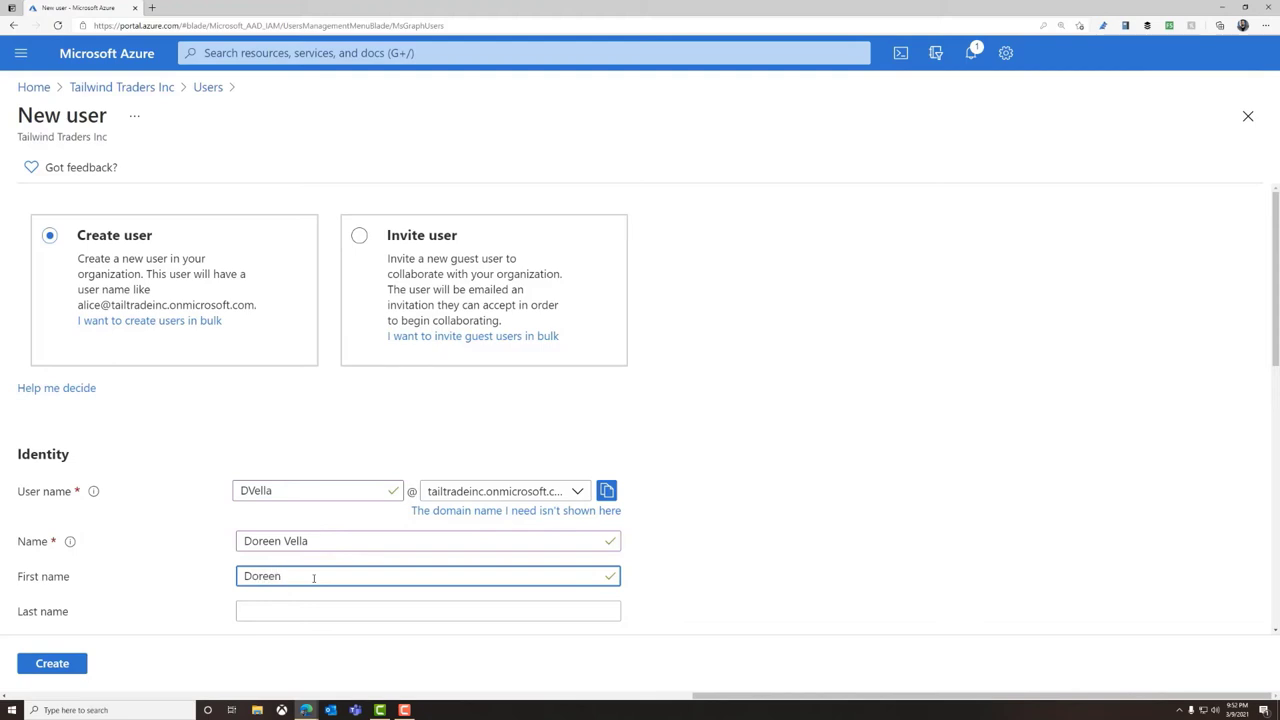
key(Tab)
text(Ve)
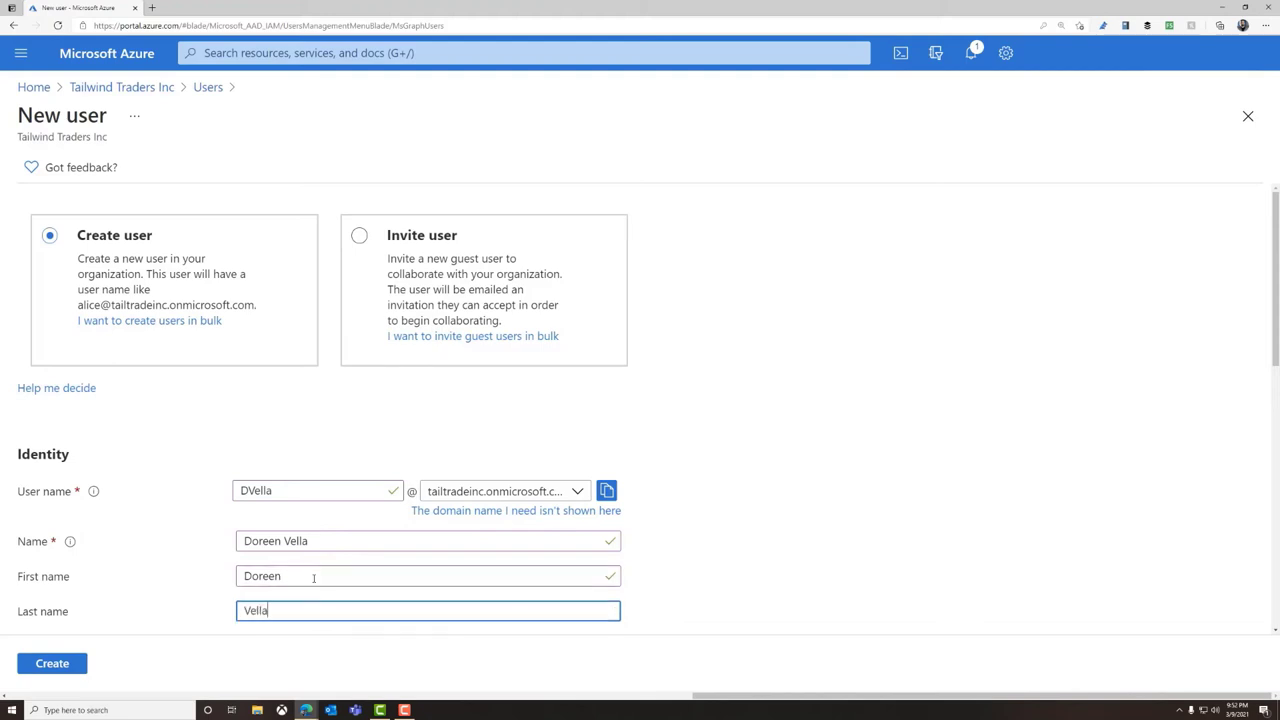
Paste a manually created initial password and add the user to the Autopilot HoloLens group
scroll(706, 574, down, 3)
click(241, 381)
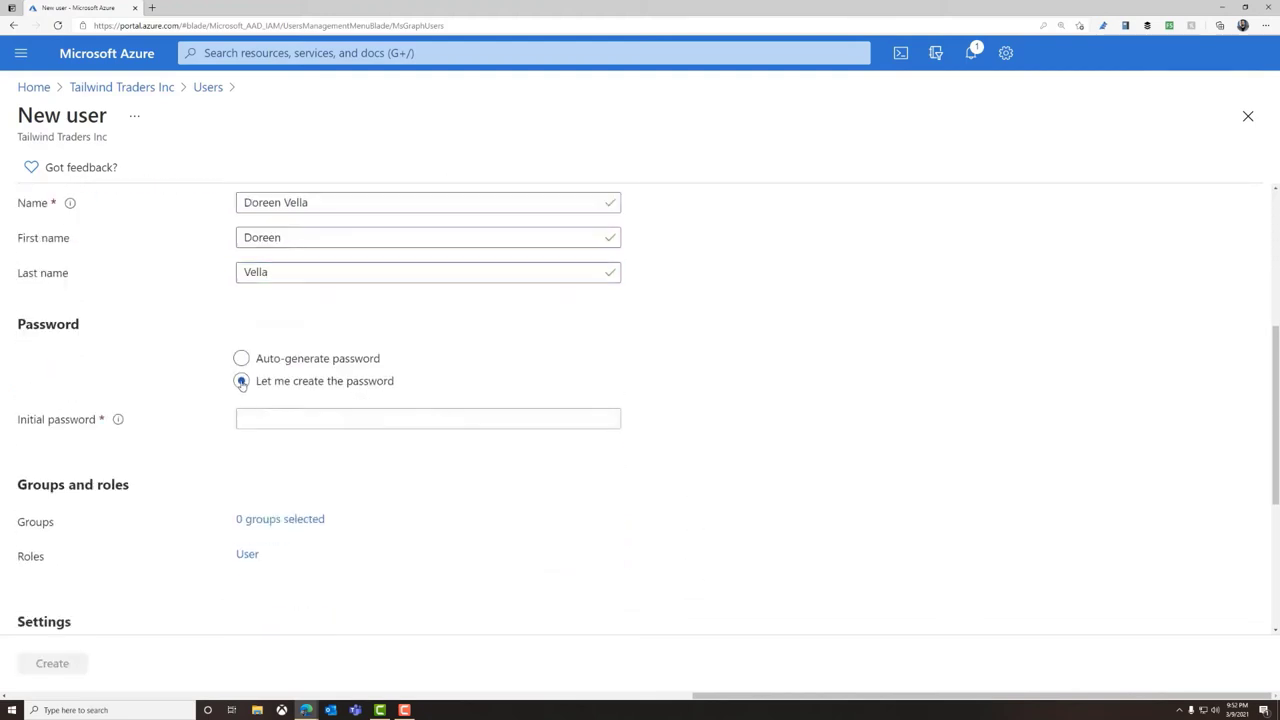
click(268, 418)
key(ctrl+v)
click(298, 518)
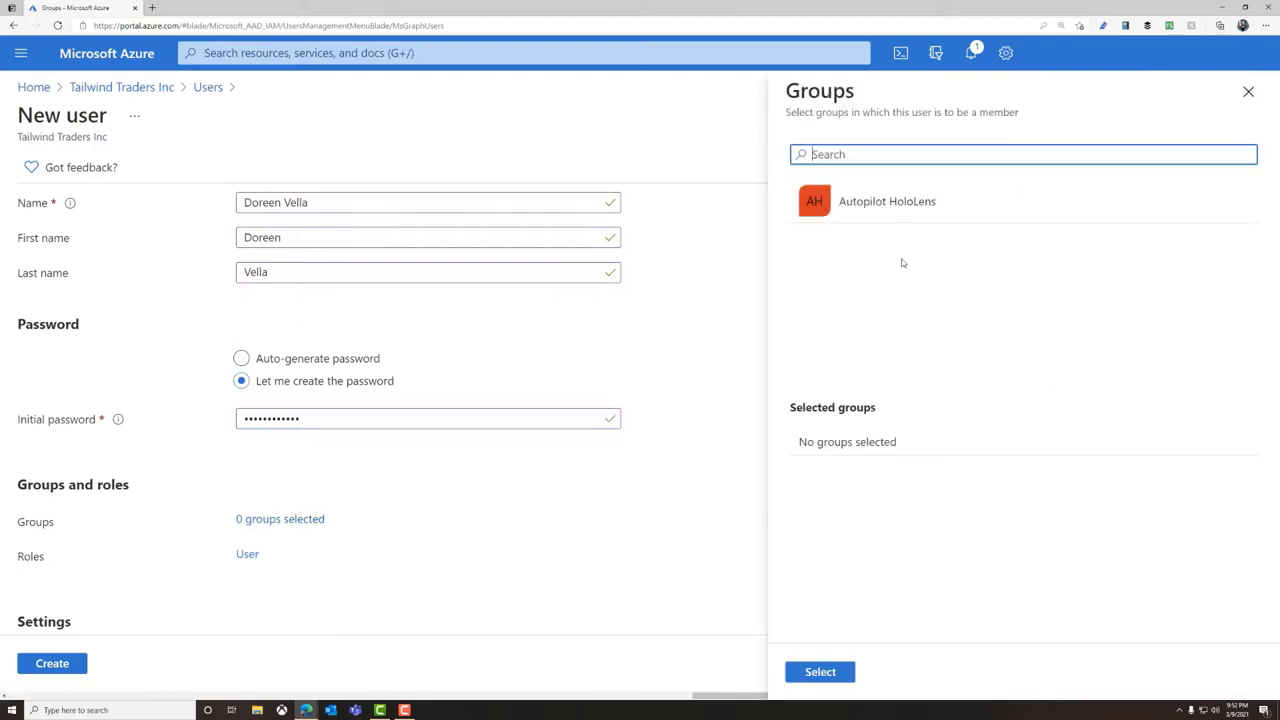
click(895, 203)
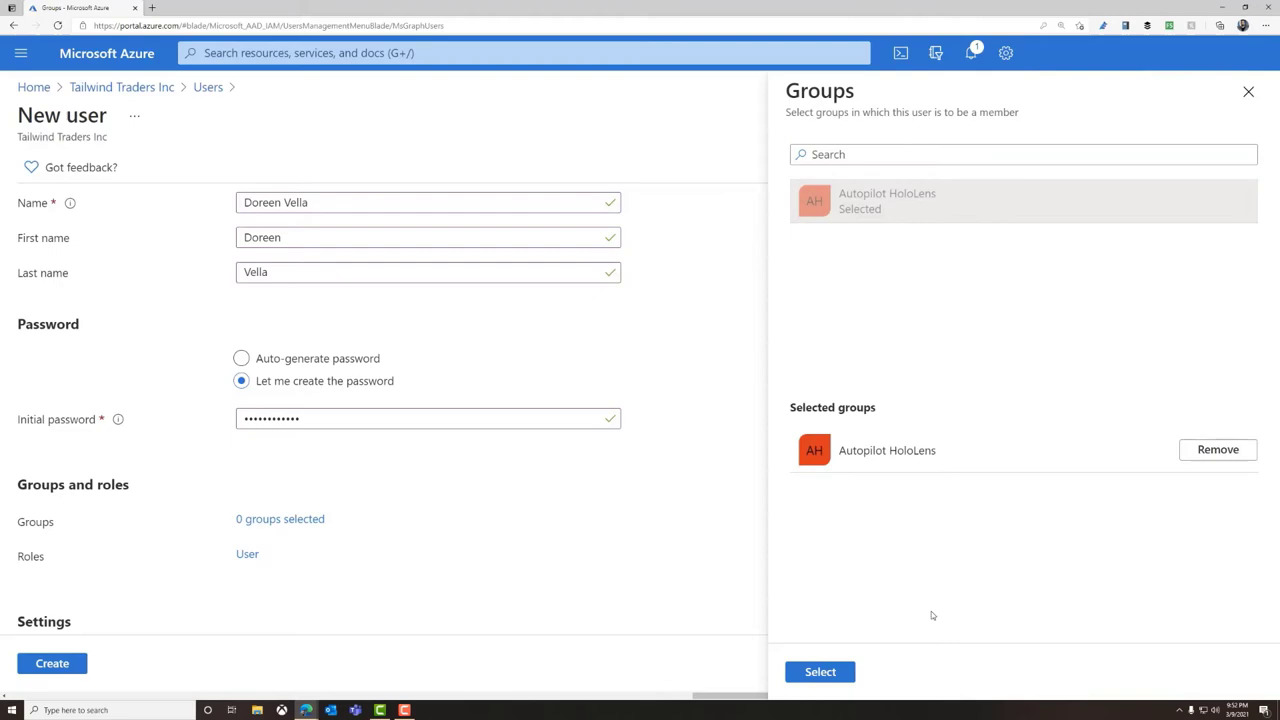
click(820, 671)
Assign the Intune administrator role and create the user account
click(250, 556)
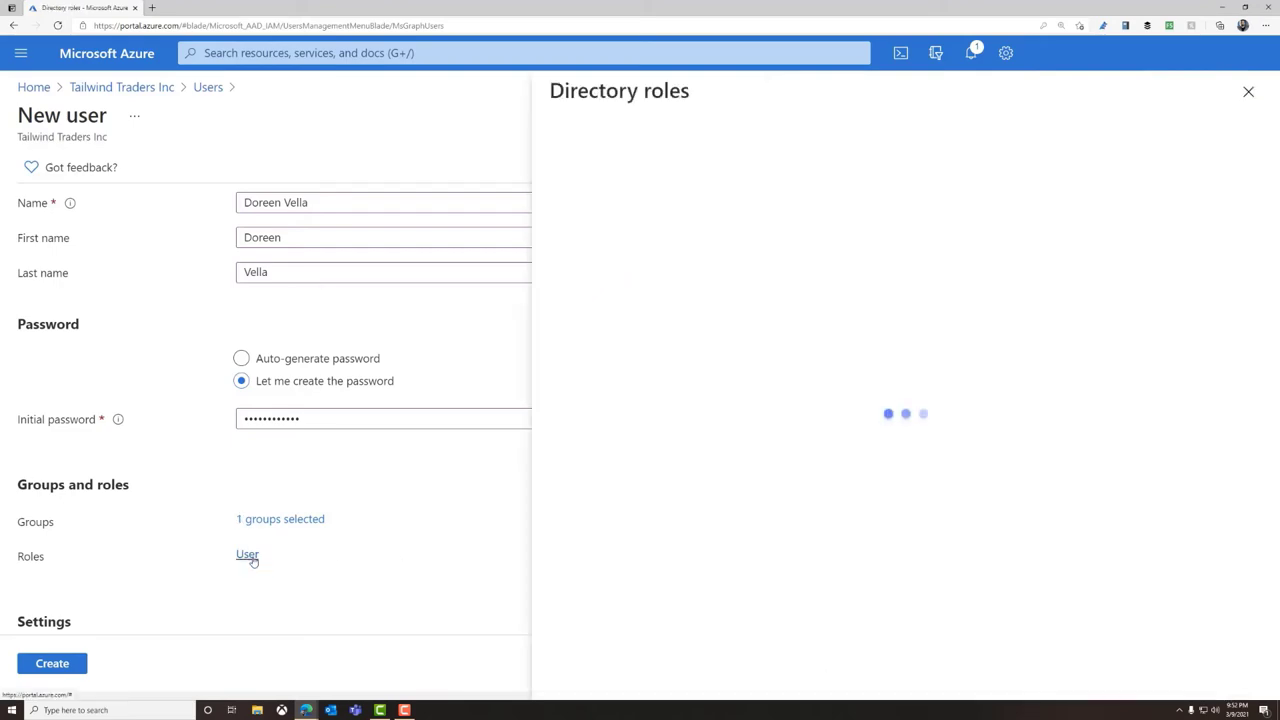
scroll(700, 450, down, 5)
click(563, 457)
click(583, 671)
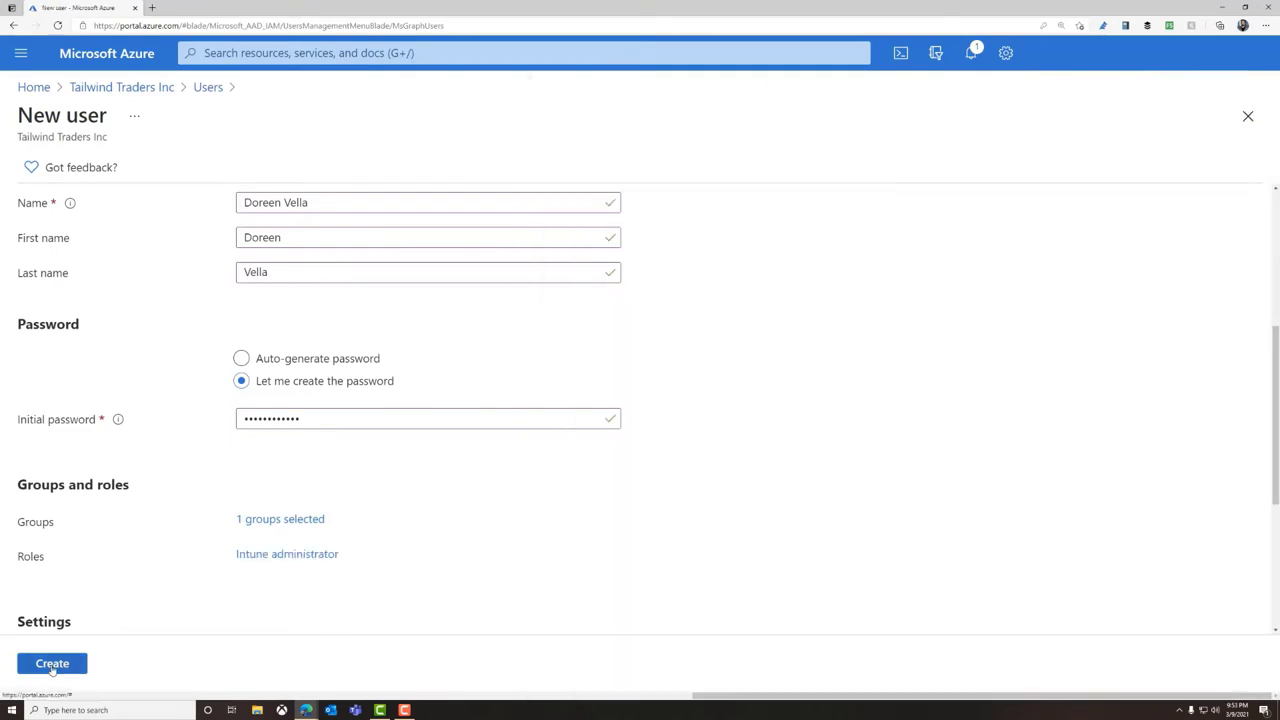
click(52, 664)
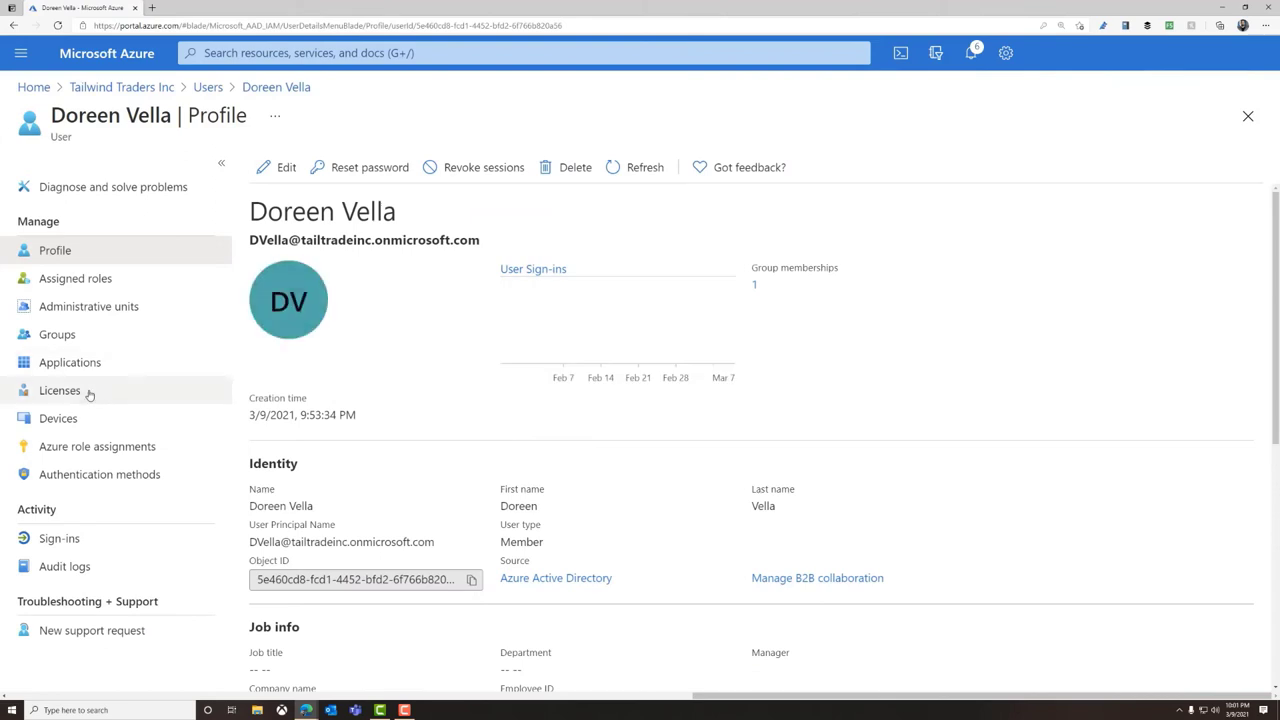
Assign the Enterprise Mobility + Security E5 license to the user and save
click(60, 391)
click(306, 169)
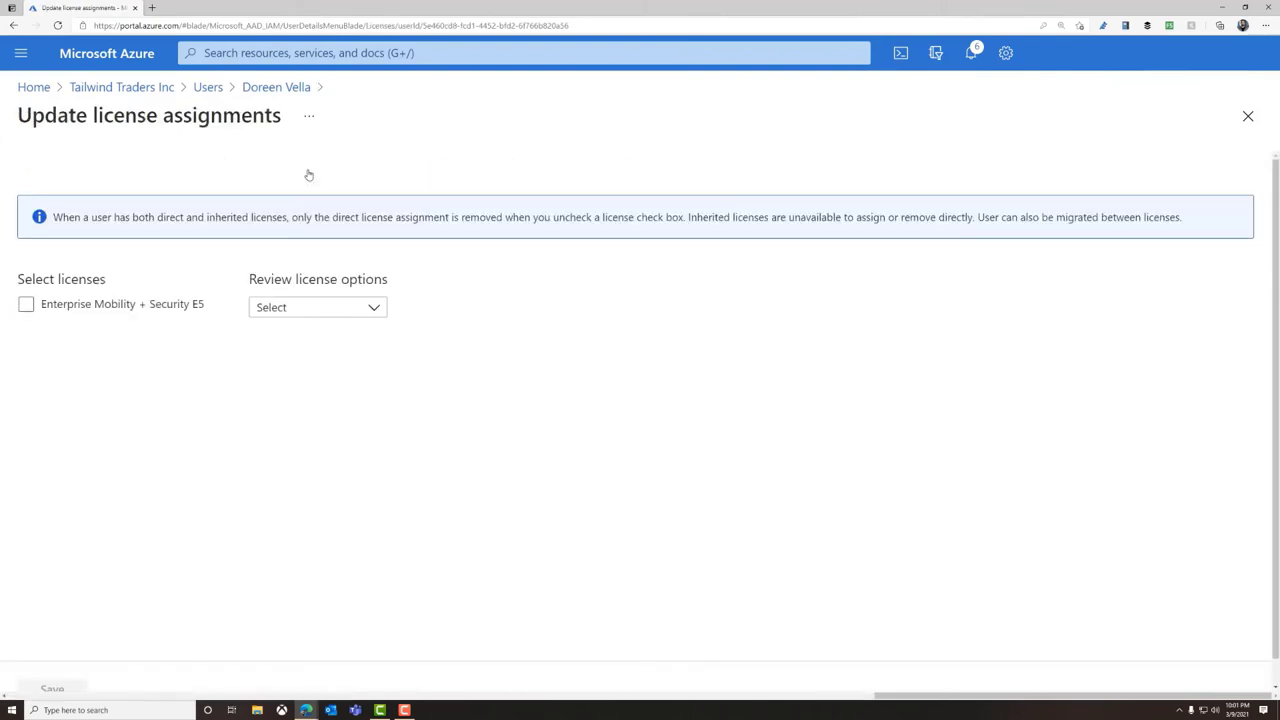
click(26, 304)
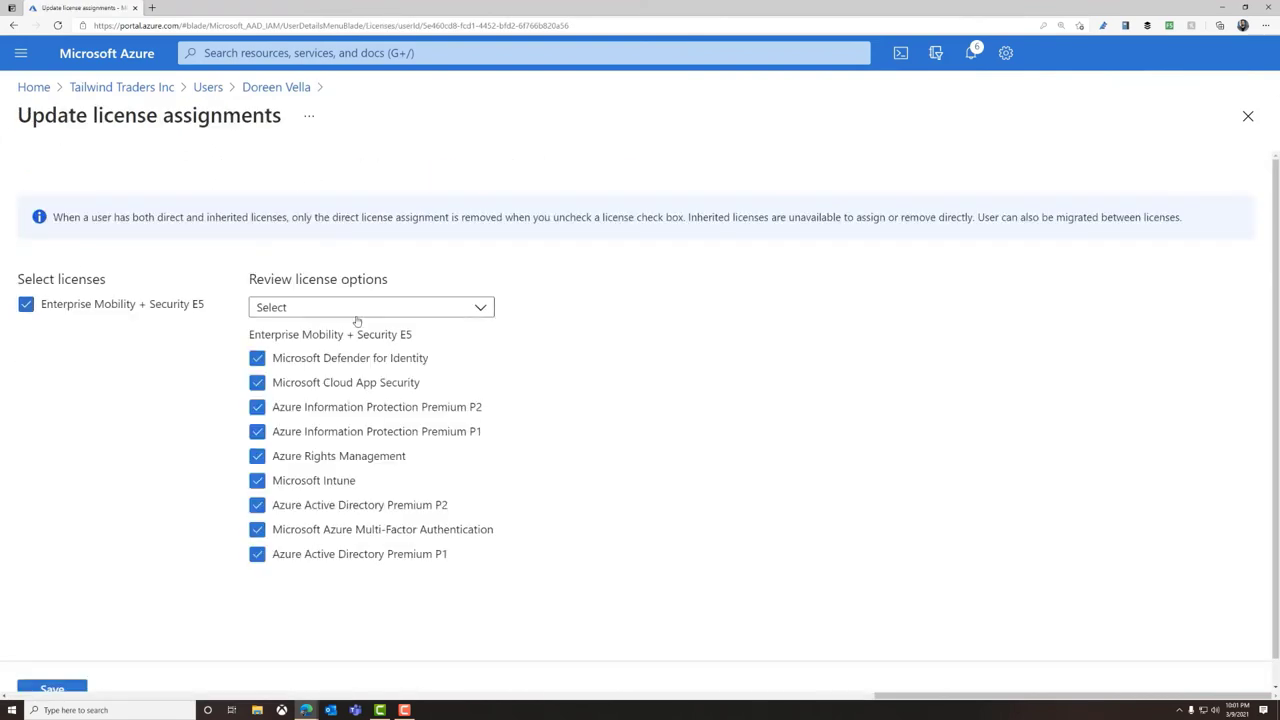
scroll(78, 591, down, 1)
click(52, 663)
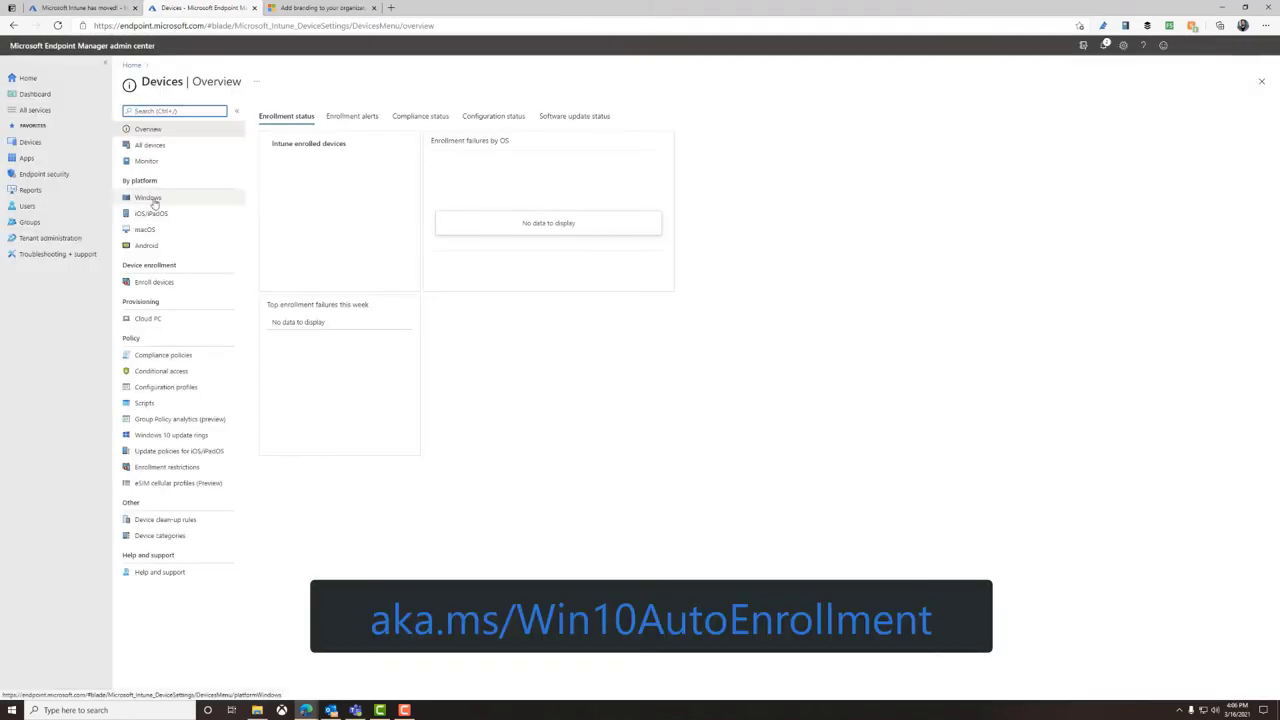
Open the Windows devices list from By platform in the Devices overview
click(157, 200)
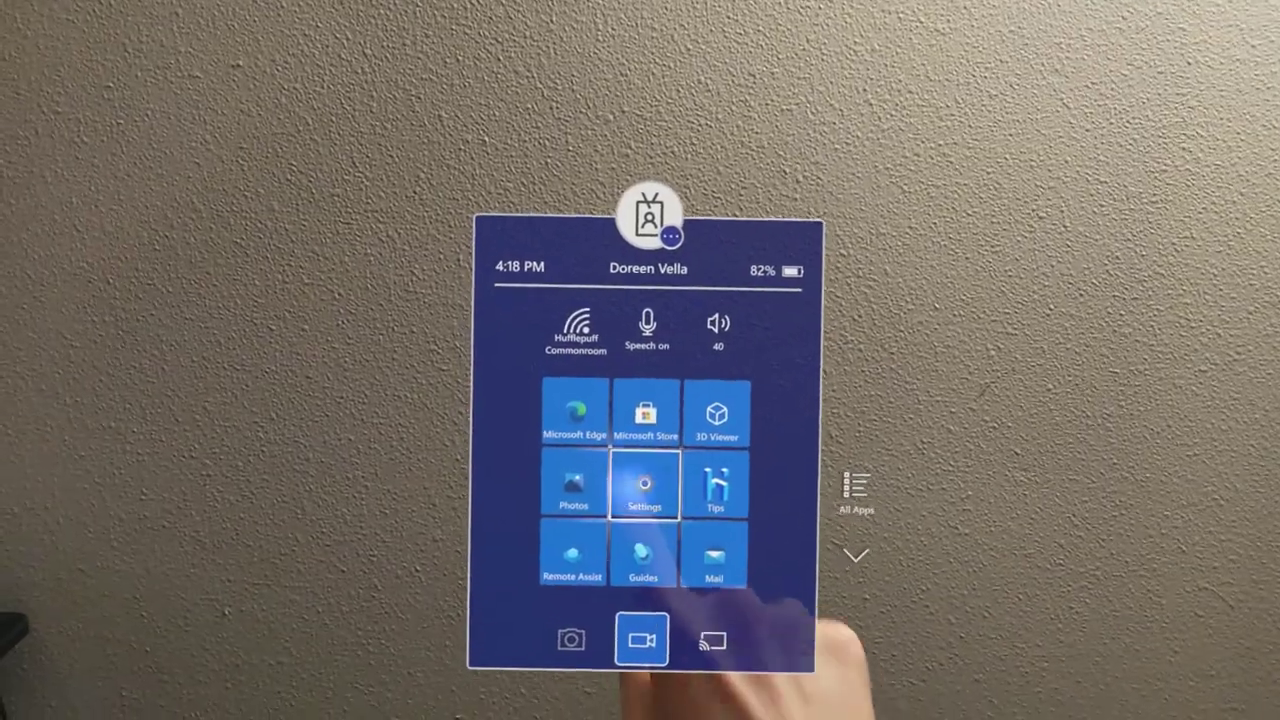
Launch Settings on the HoloLens, raise its window higher, and open Accounts
click(628, 497)
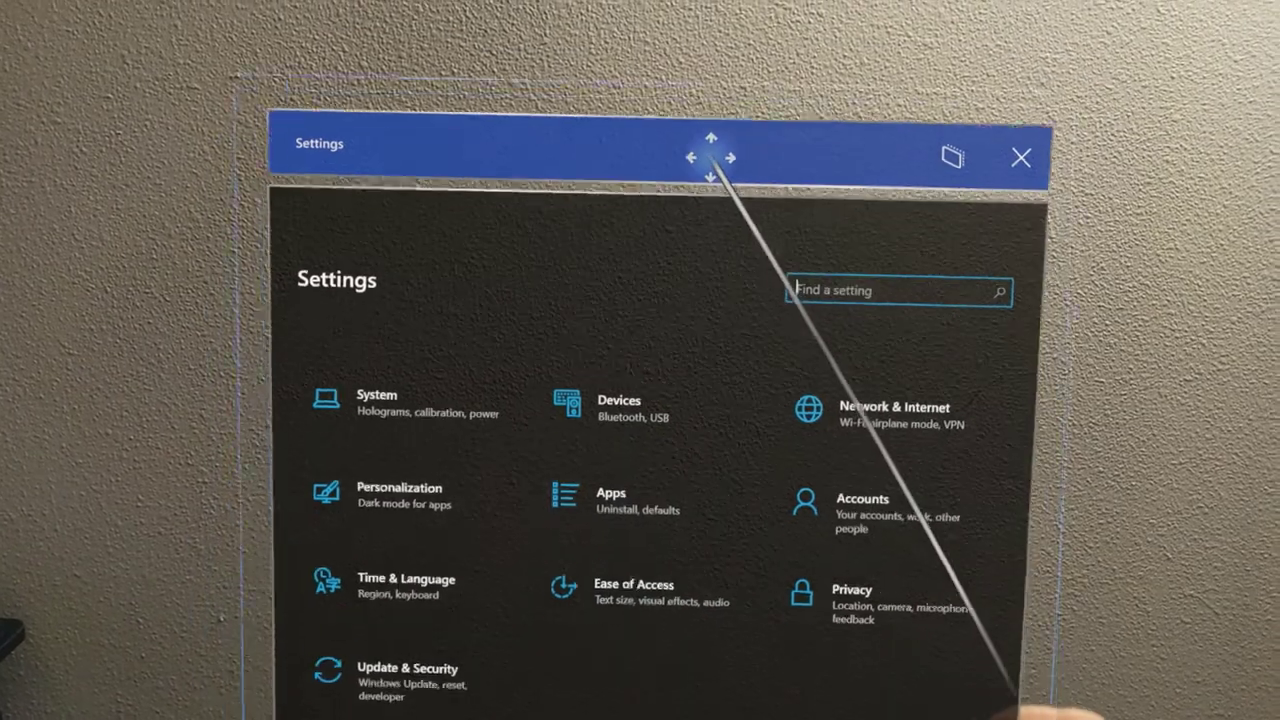
drag(711, 154, 755, 8)
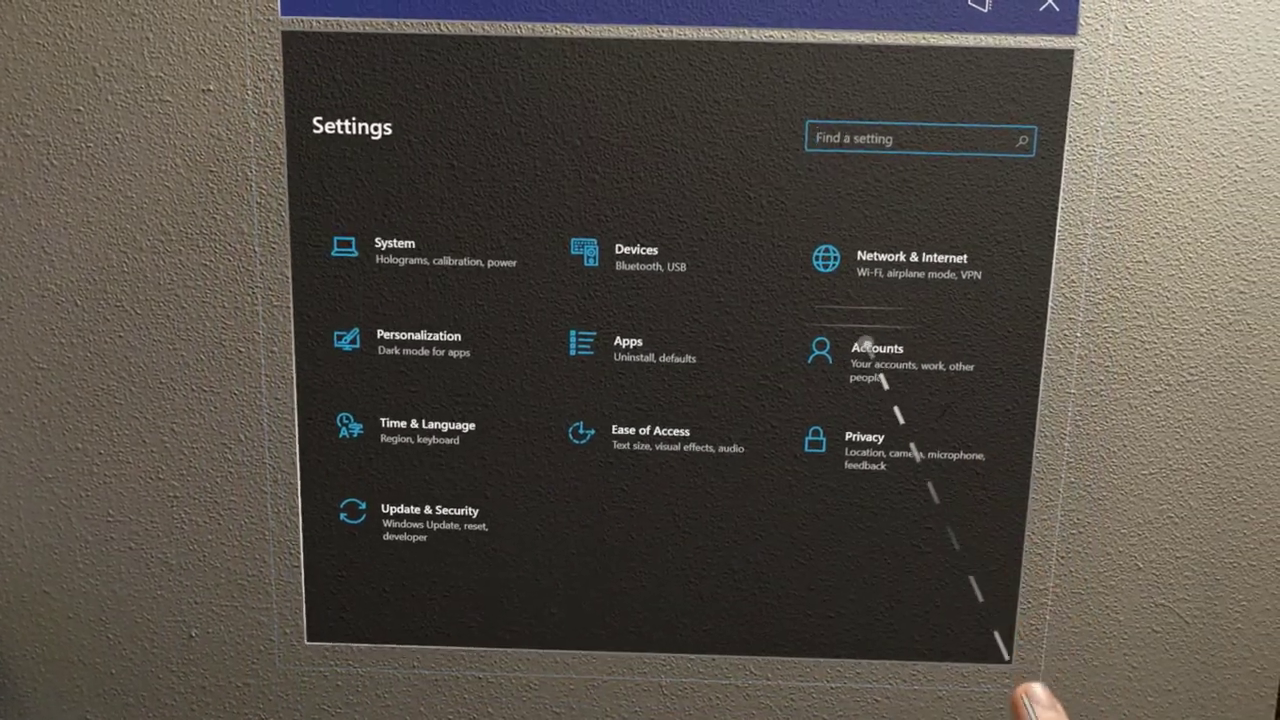
click(856, 374)
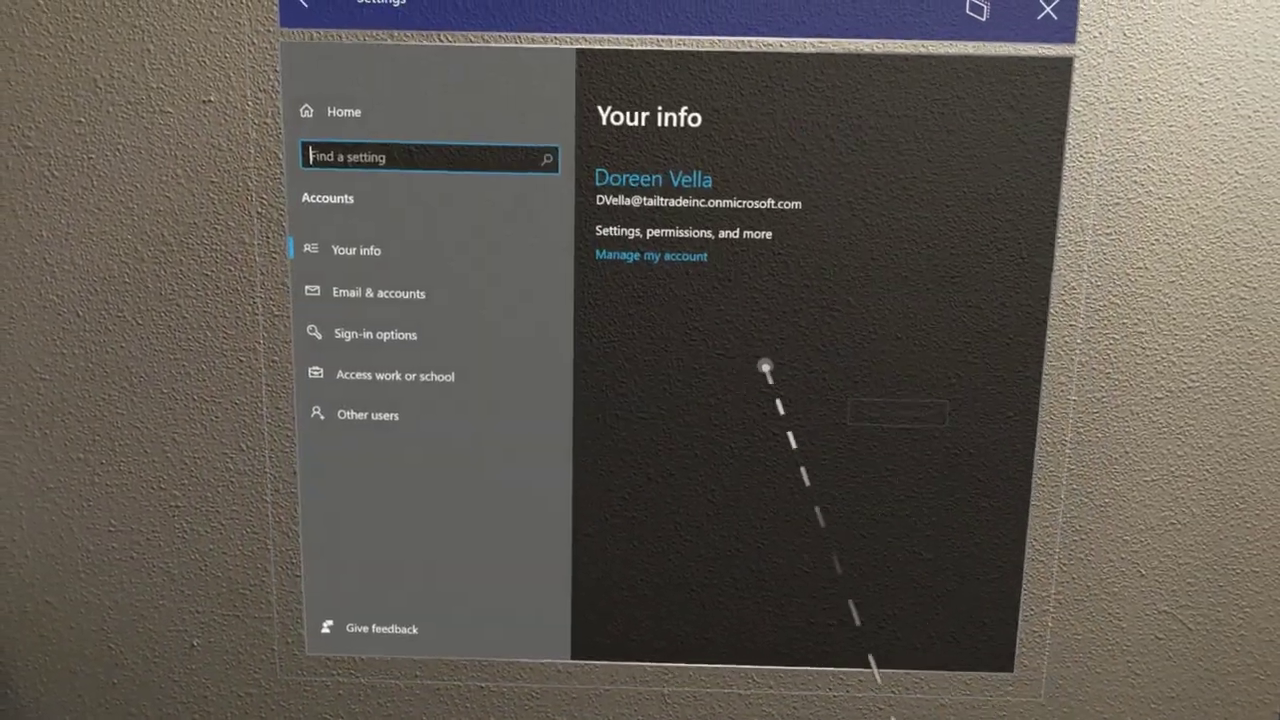